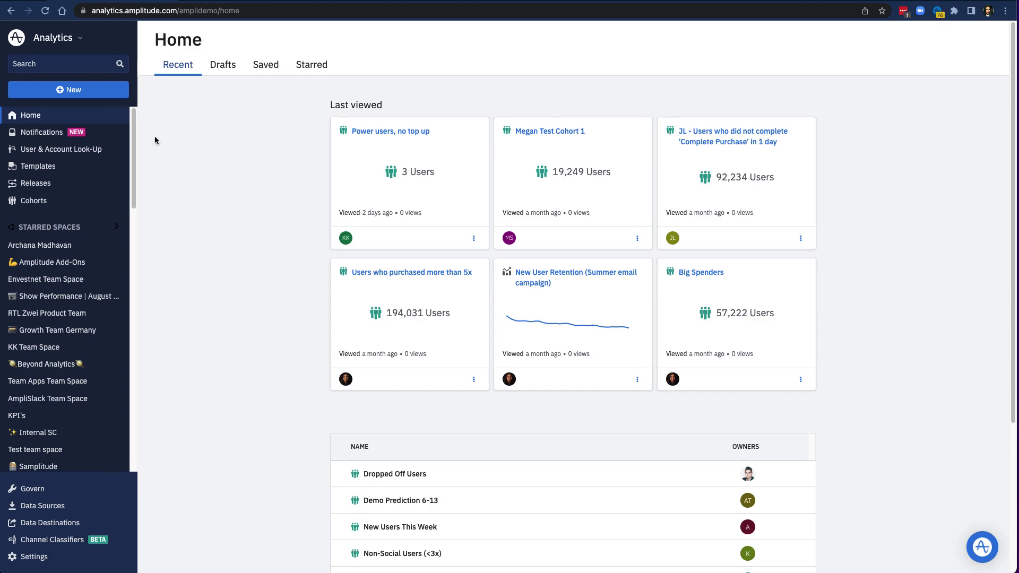
# Create a new Funnel analysis for the AmpliFit App project, leaving the first event step empty.
pyautogui.click(103, 89)
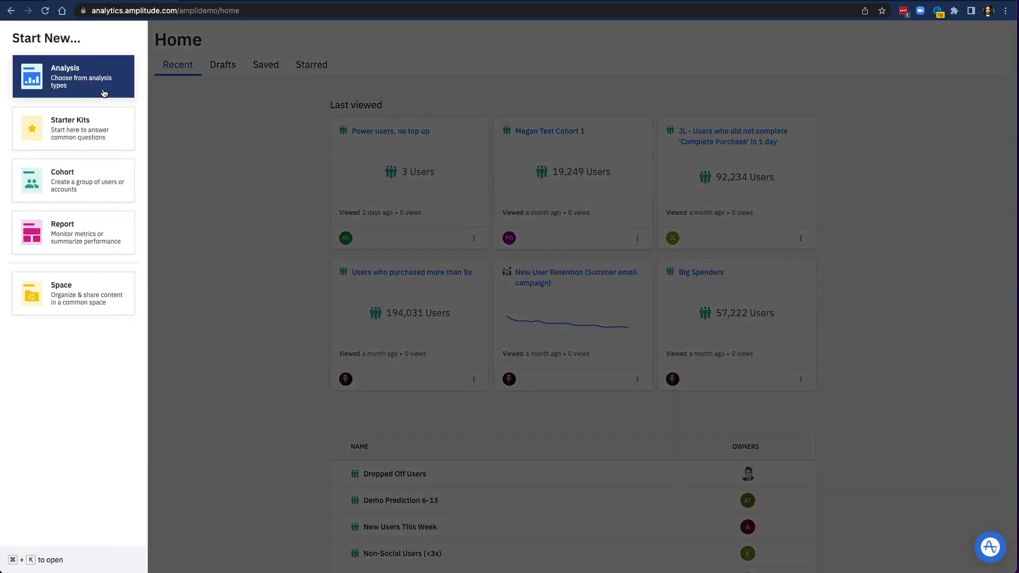
pyautogui.click(103, 94)
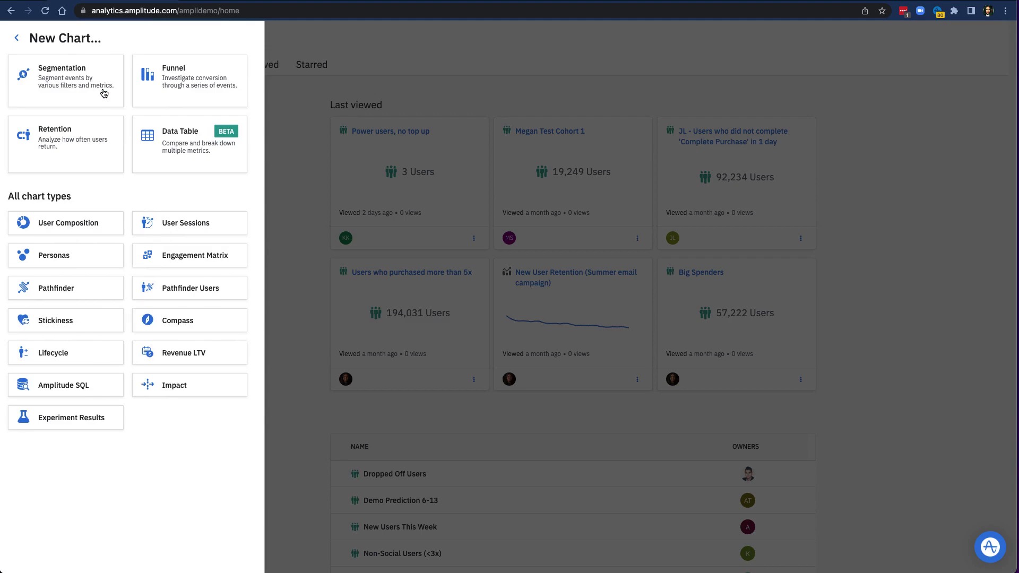
pyautogui.click(139, 102)
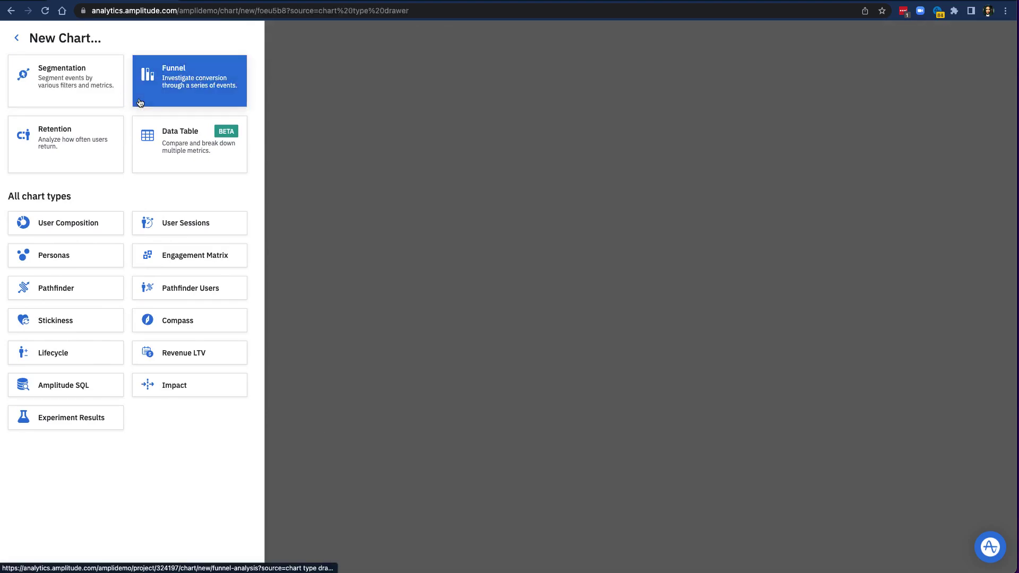
pyautogui.click(375, 63)
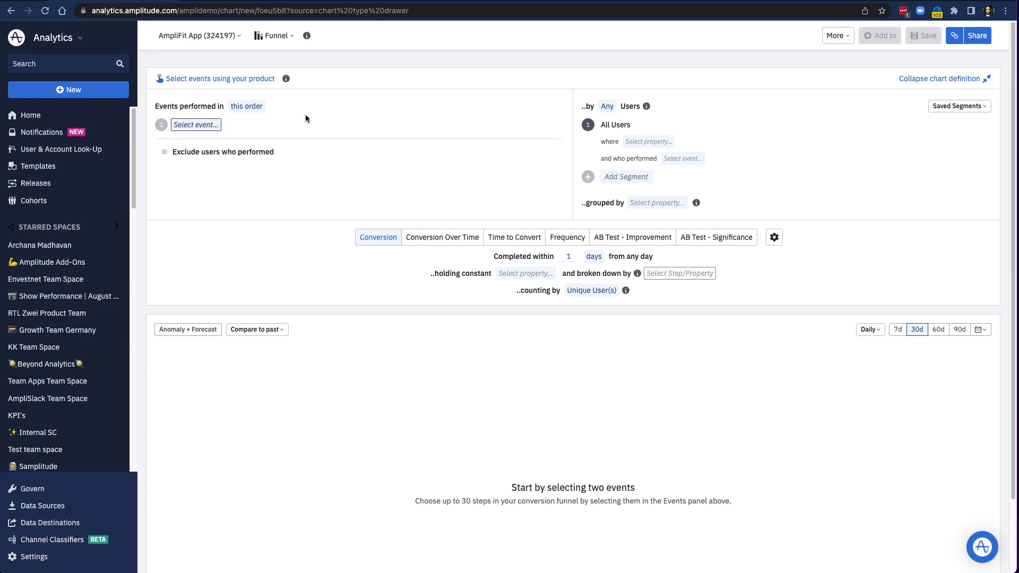
pyautogui.click(205, 129)
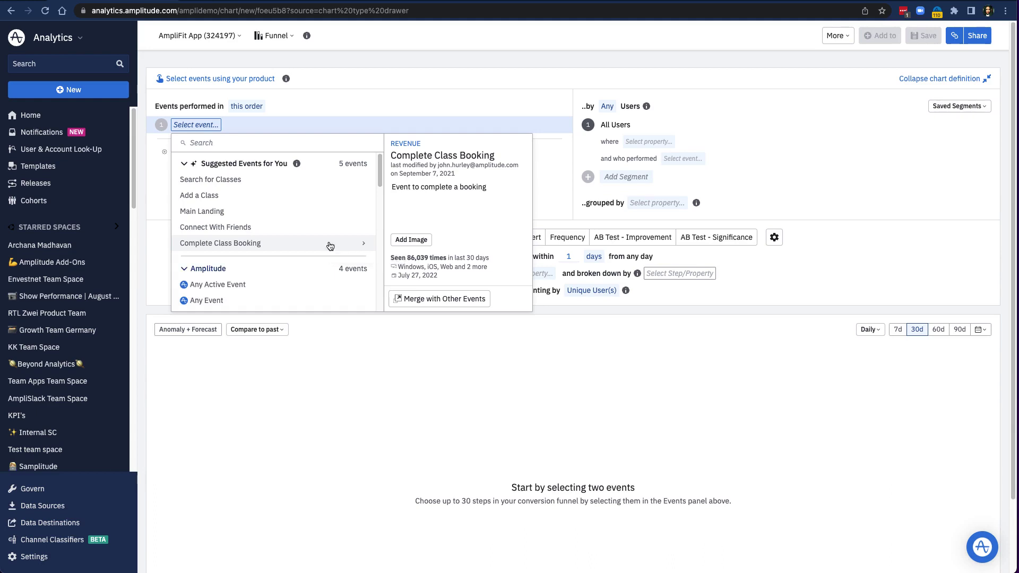
pyautogui.click(415, 107)
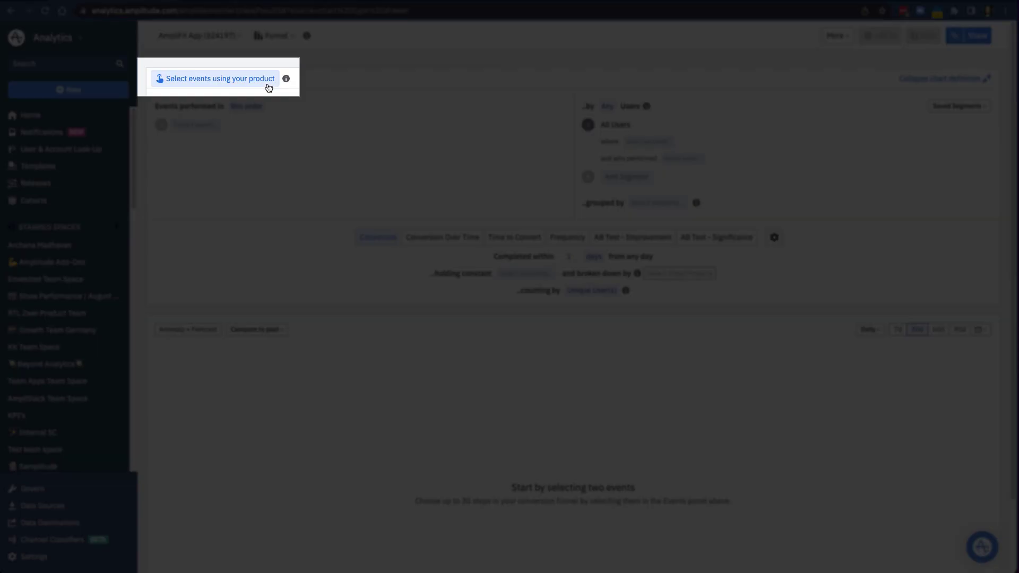
# Turn on real-time event viewing by finding your own account through its User ID e-mail.
pyautogui.click(269, 86)
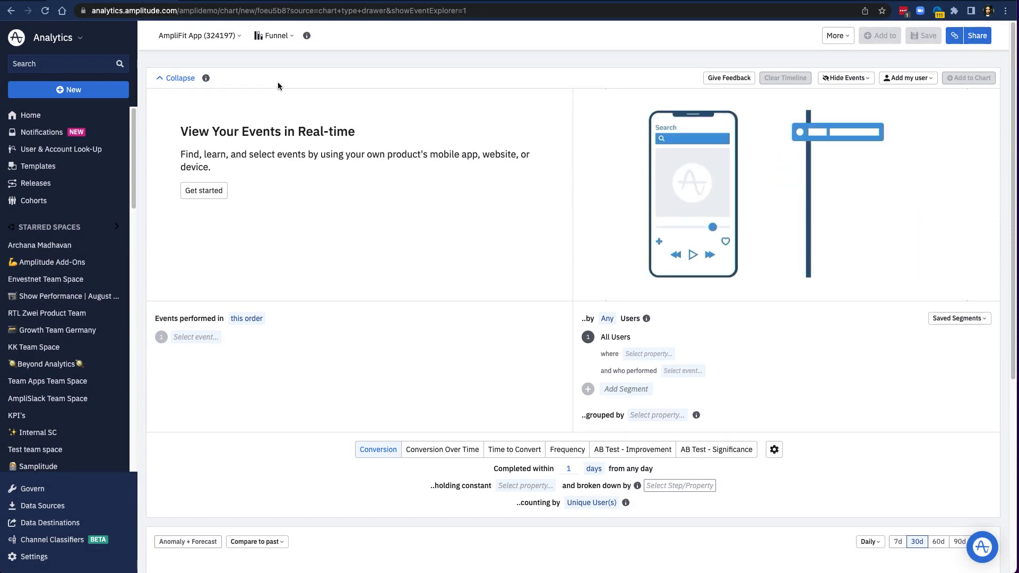
pyautogui.click(207, 200)
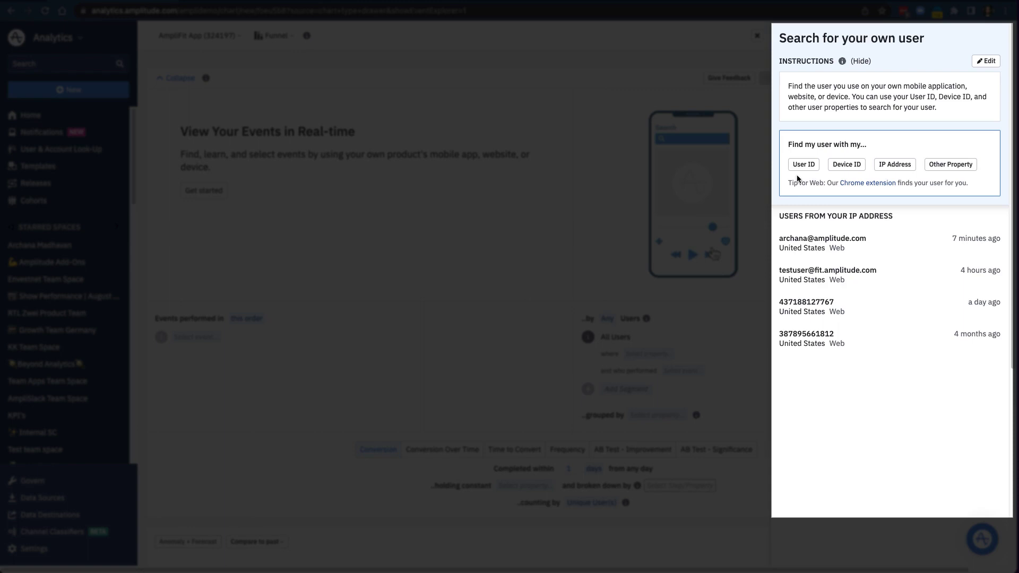
pyautogui.click(802, 166)
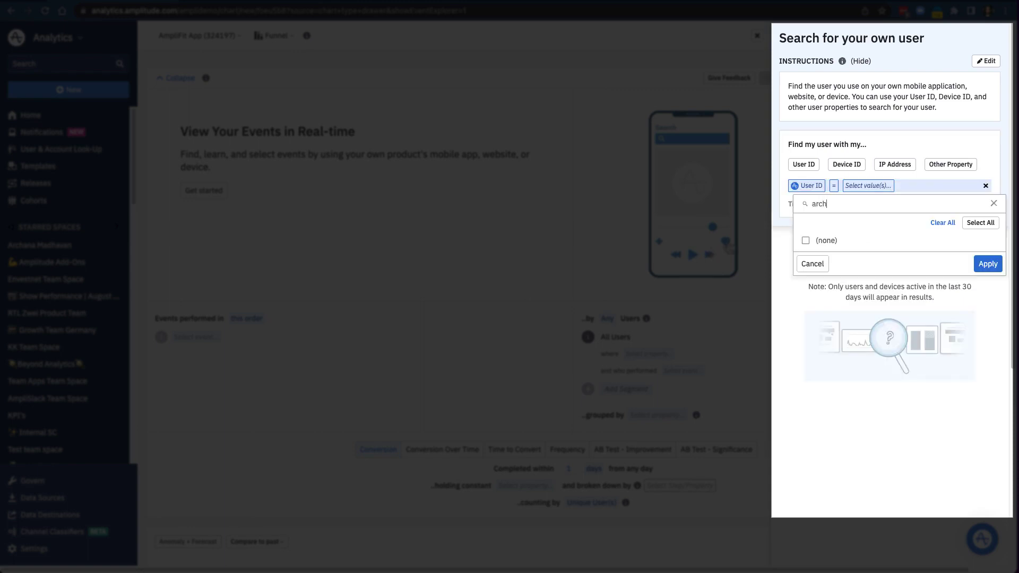
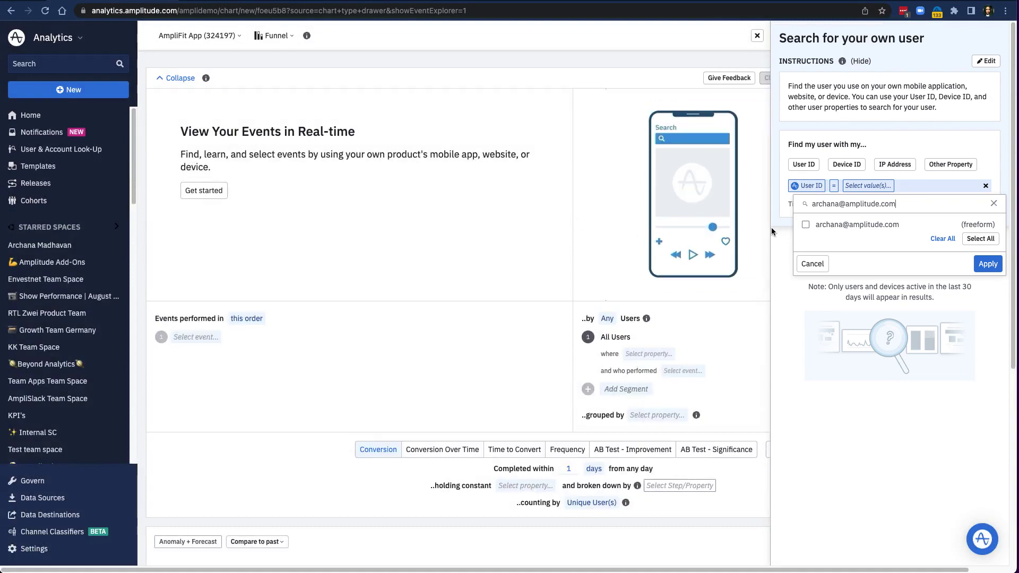
pyautogui.click(806, 224)
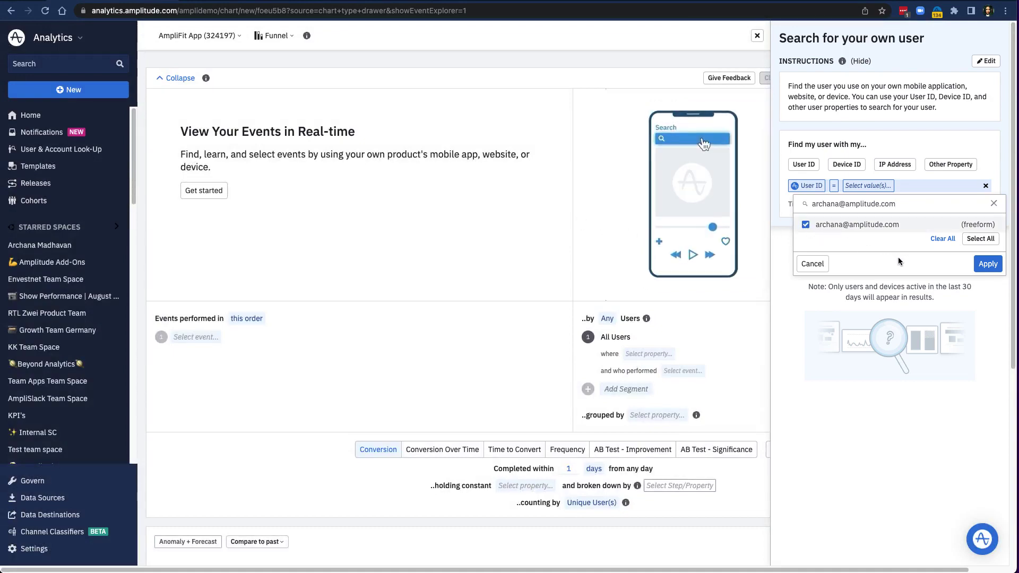
pyautogui.click(986, 265)
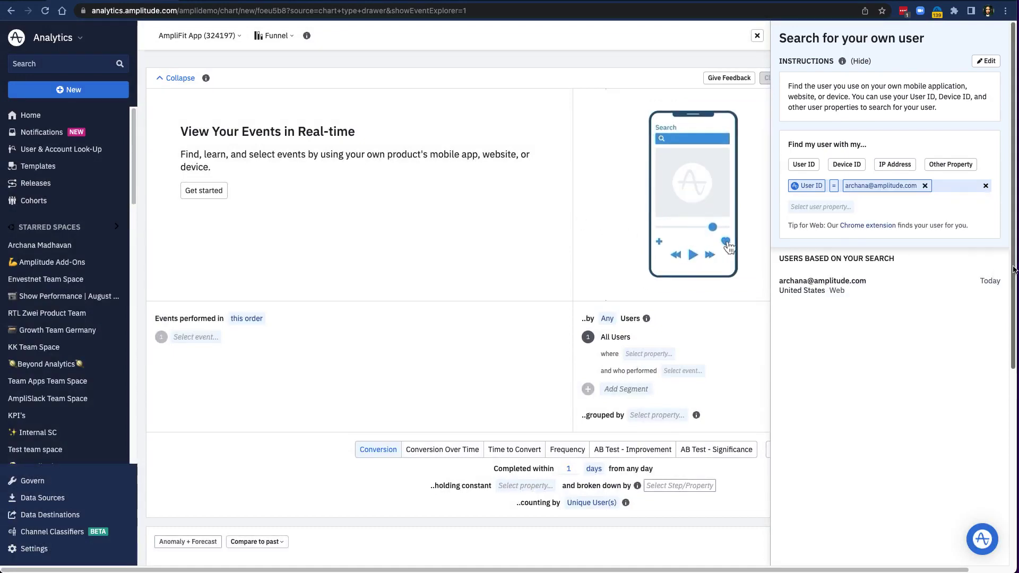
pyautogui.click(831, 292)
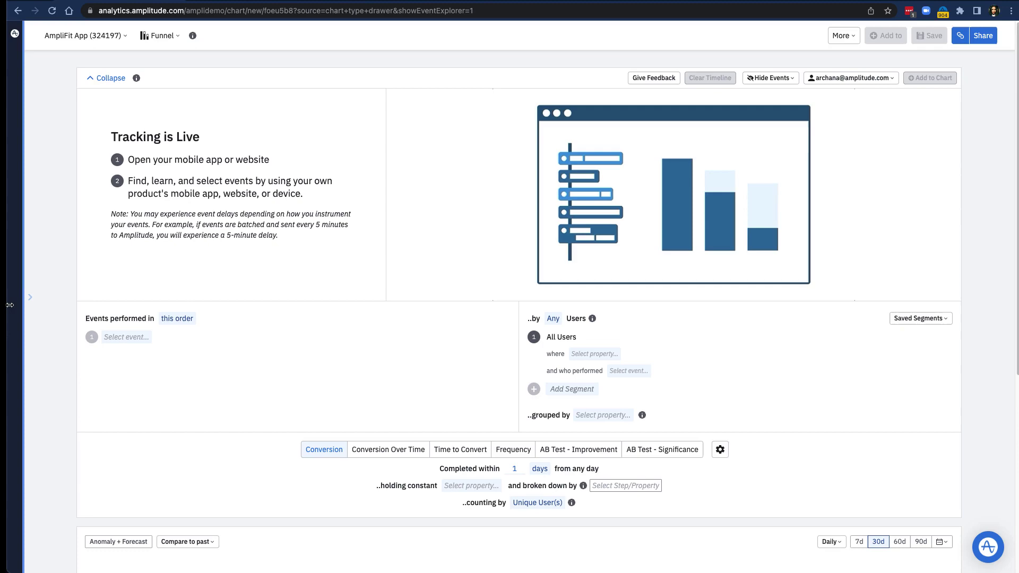
# Show the AmpliFit site beside Amplitude and open its Explore Classes page.
pyautogui.moveTo(9, 305); pyautogui.dragTo(548, 361)
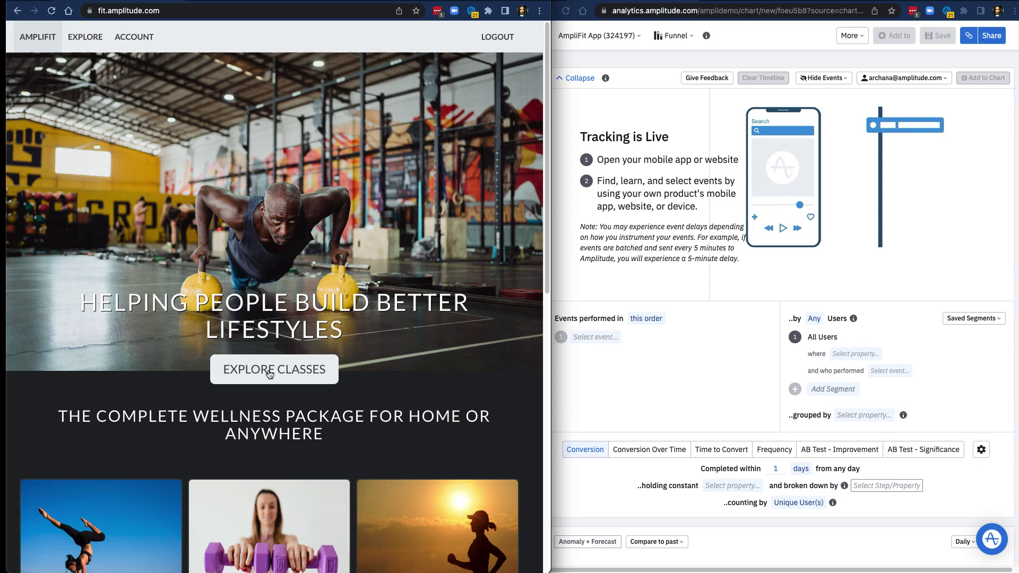
pyautogui.click(270, 374)
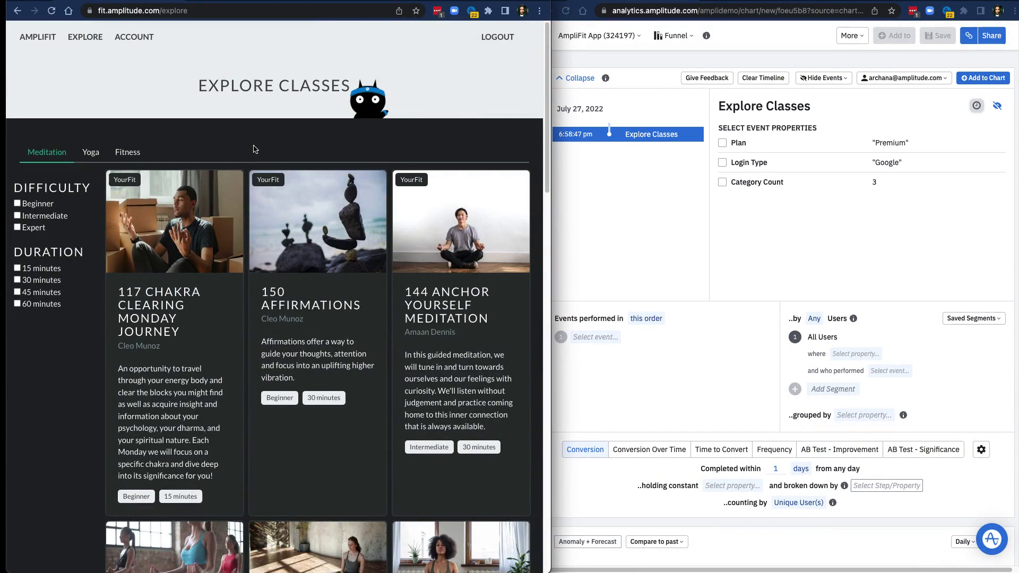
# Filter AmpliFit classes to Yoga and Beginner, then review the Select Category and Filter event properties.
pyautogui.click(92, 152)
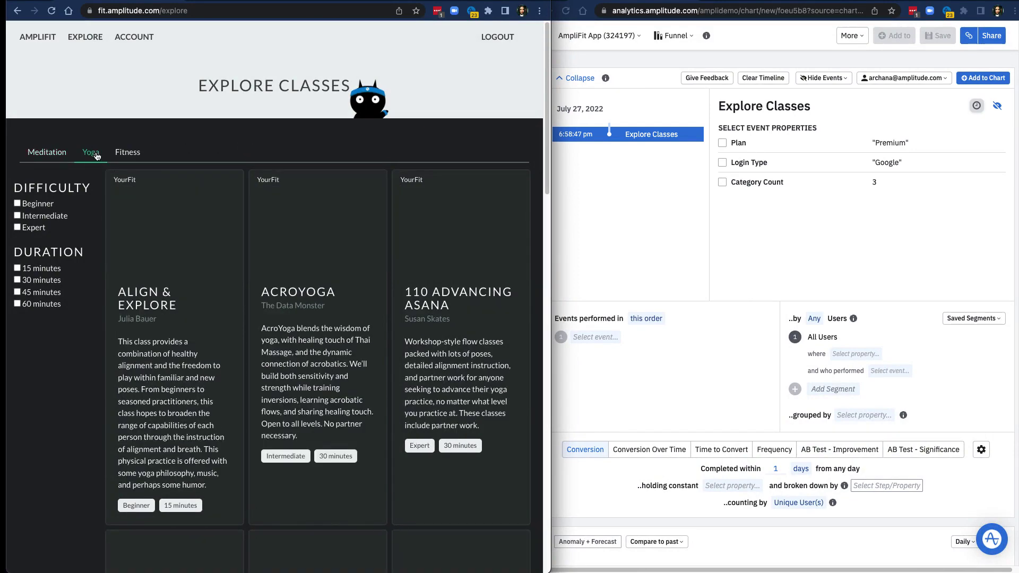
pyautogui.click(33, 205)
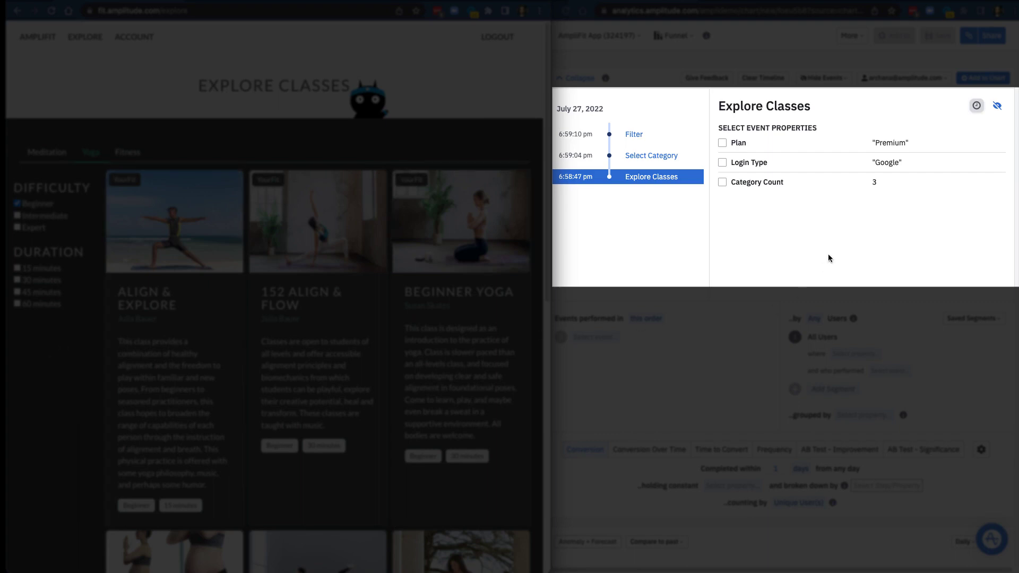
pyautogui.click(645, 156)
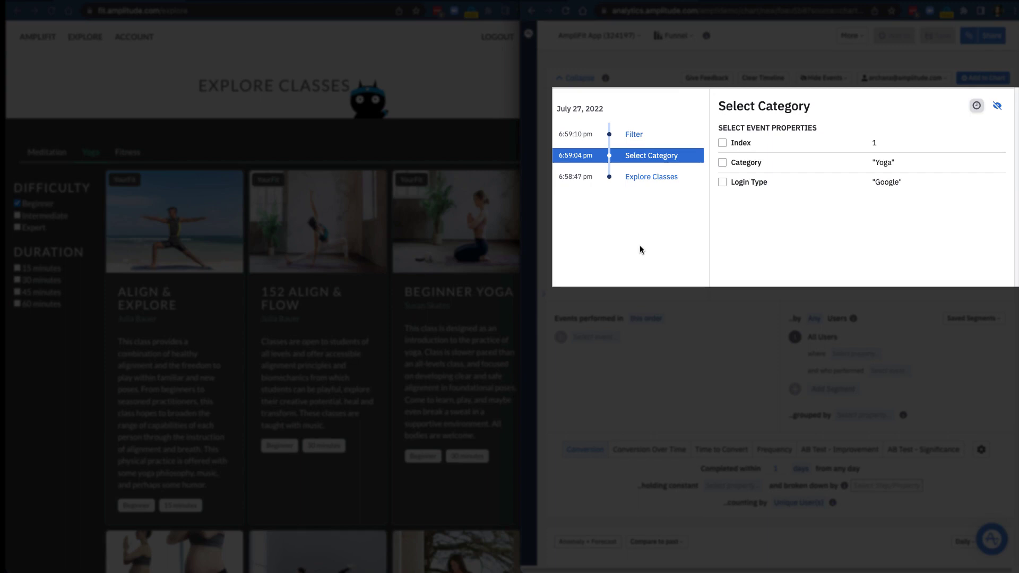
pyautogui.click(633, 139)
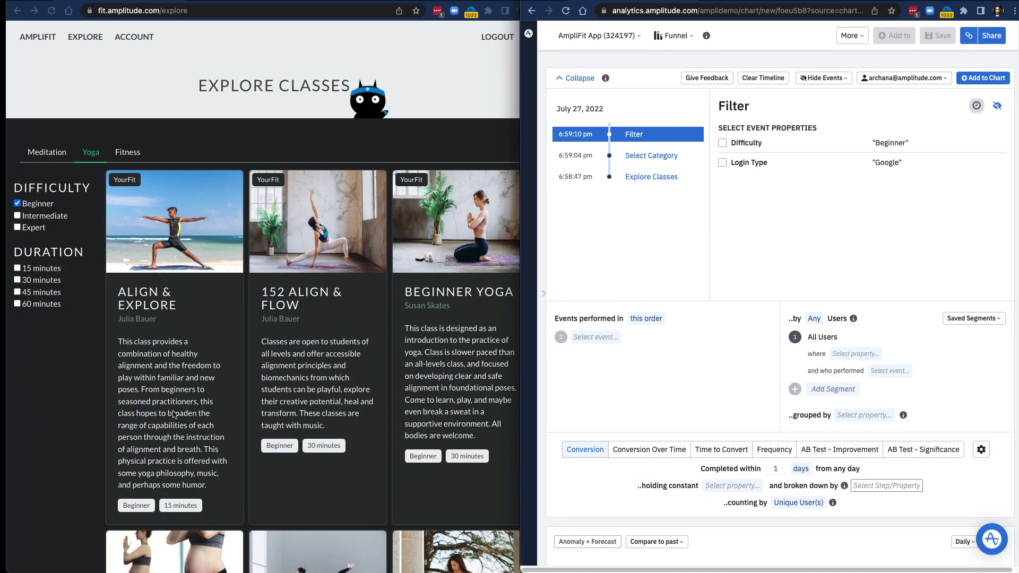
# Start the Align & Explore class on AmpliFit, spending one credit.
pyautogui.click(202, 324)
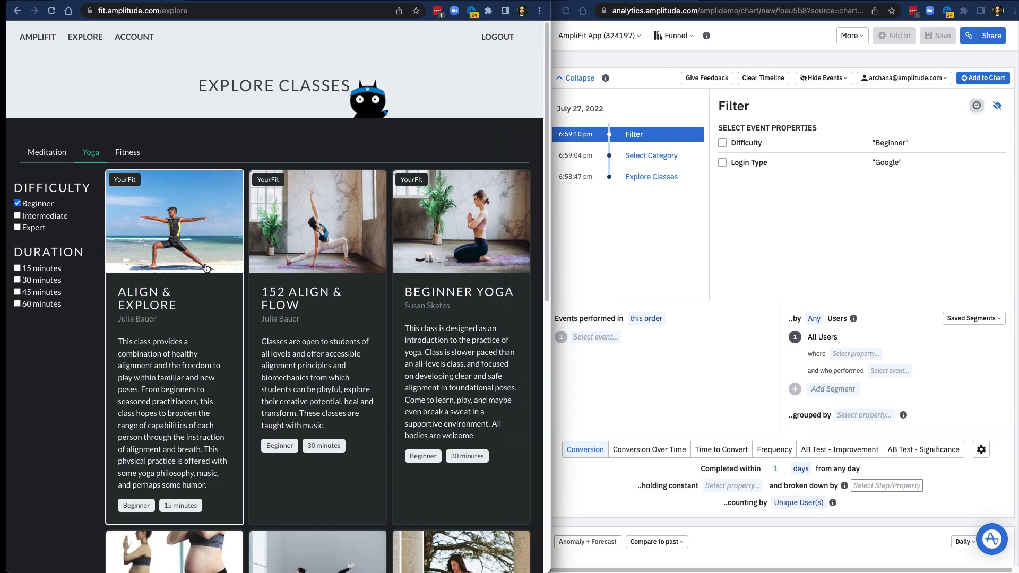
pyautogui.click(316, 259)
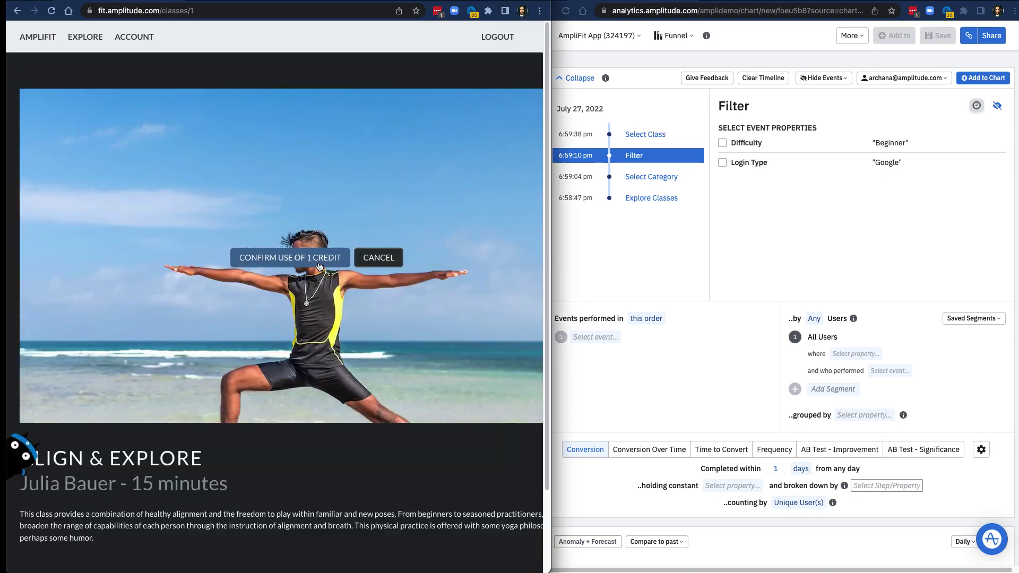
pyautogui.click(317, 264)
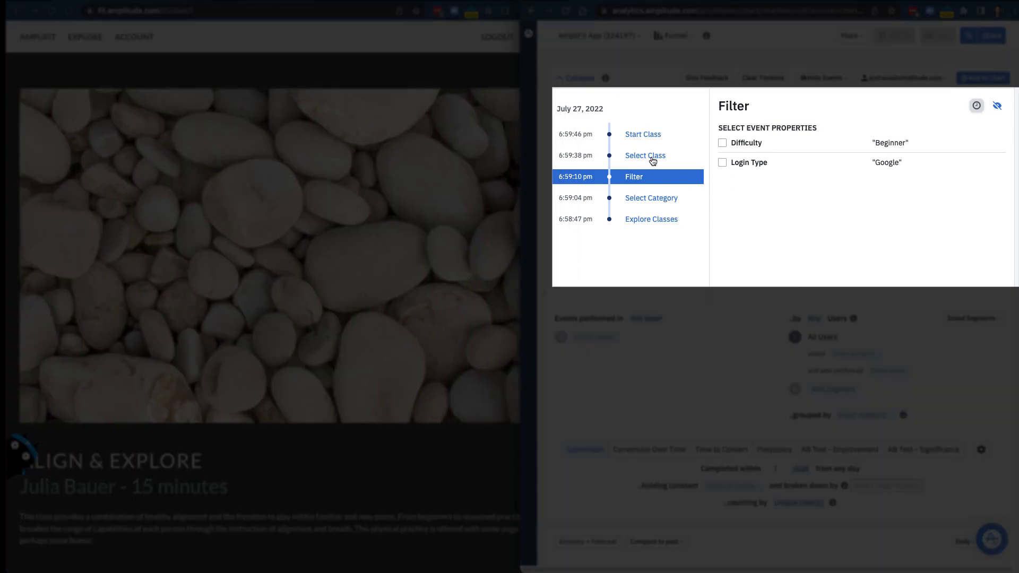
# Review the Select Class, Start Class and Explore Classes properties, then enlarge the Amplitude window.
pyautogui.click(652, 161)
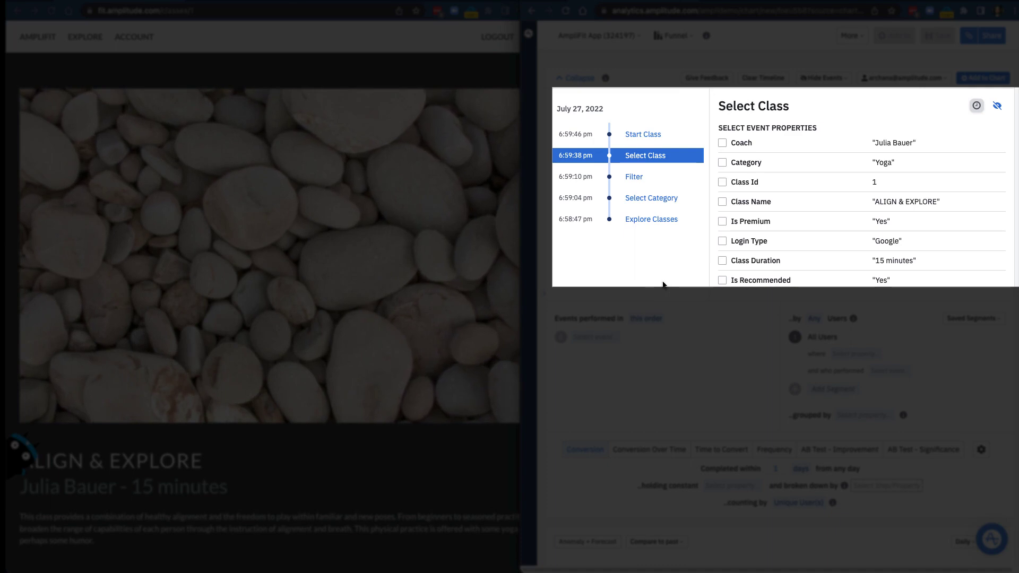
pyautogui.click(652, 139)
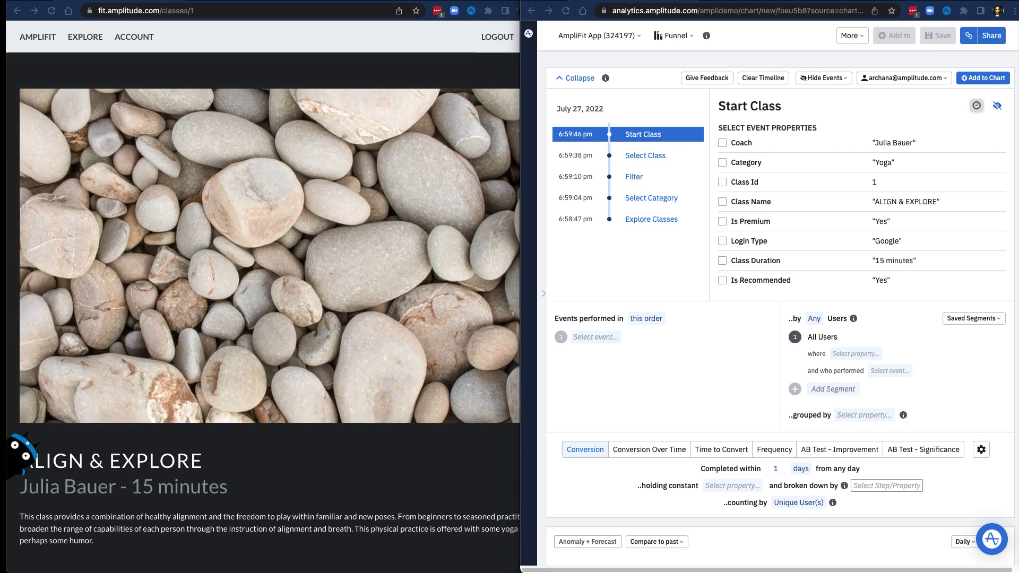
pyautogui.click(633, 224)
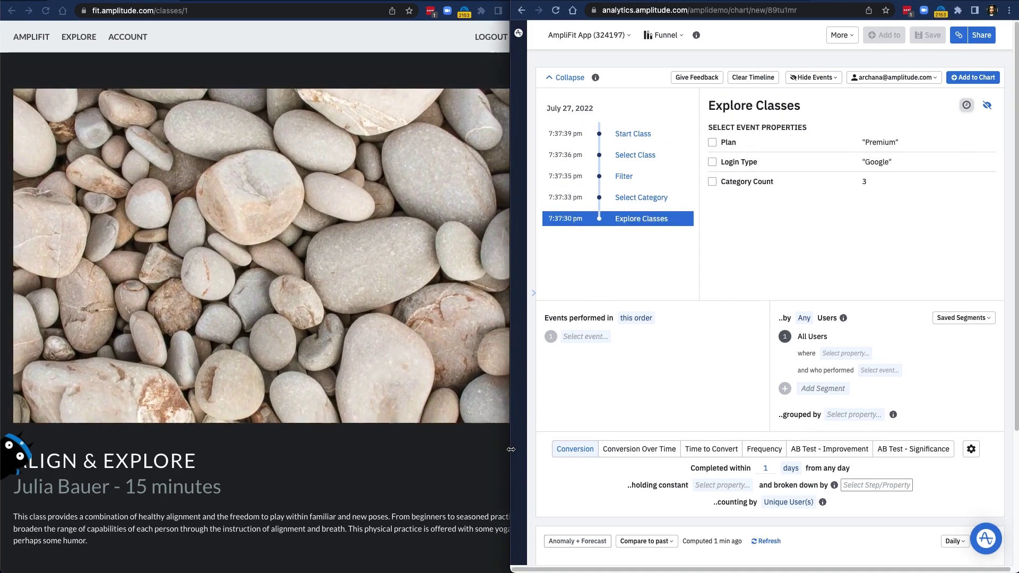
pyautogui.moveTo(511, 449); pyautogui.dragTo(2, 410)
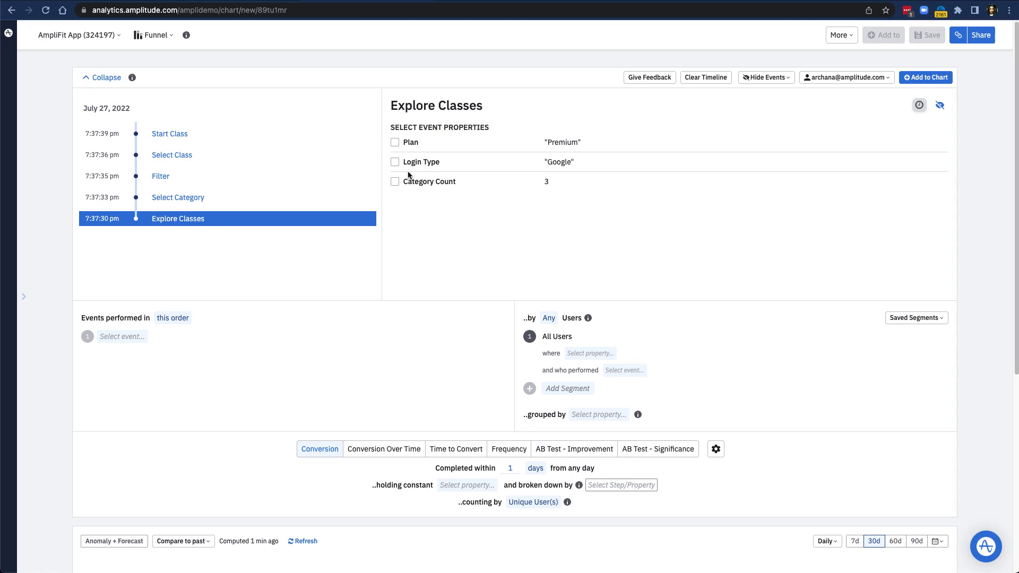
# Add Explore Classes where Plan = Premium, Select Category and Filter as funnel steps 1–3.
pyautogui.click(395, 145)
pyautogui.click(908, 81)
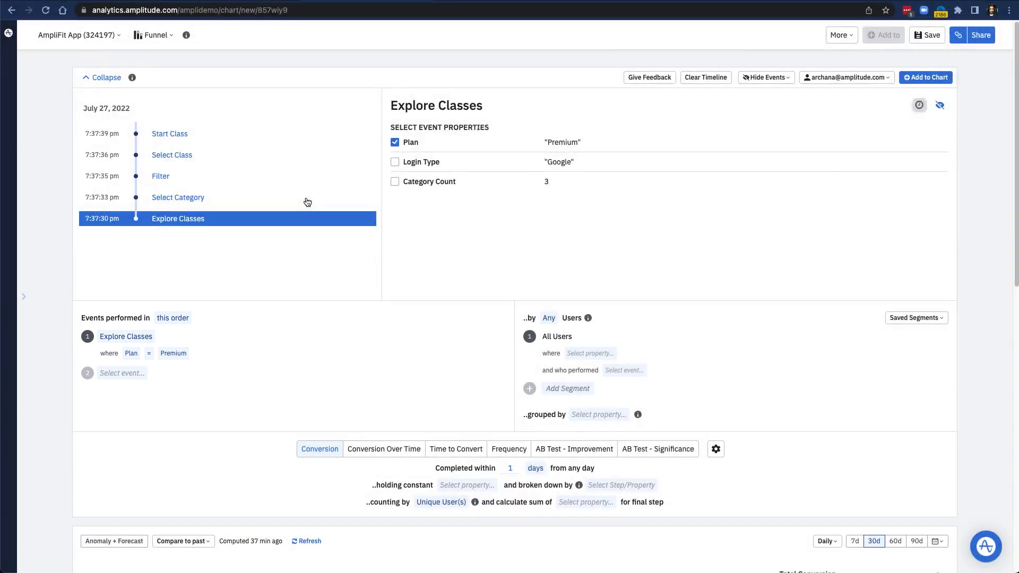
pyautogui.click(307, 202)
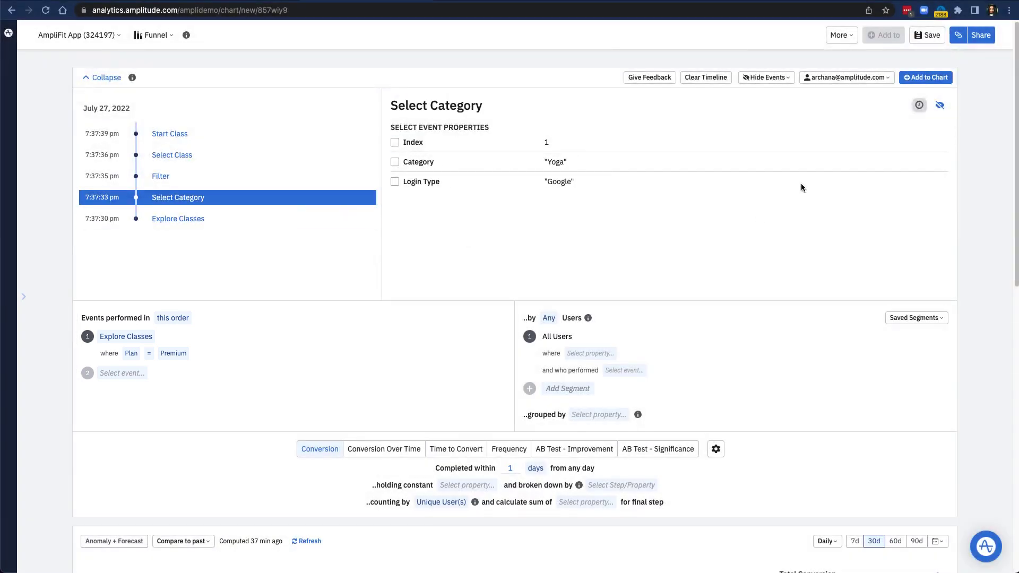
pyautogui.click(925, 77)
pyautogui.click(353, 180)
pyautogui.click(929, 77)
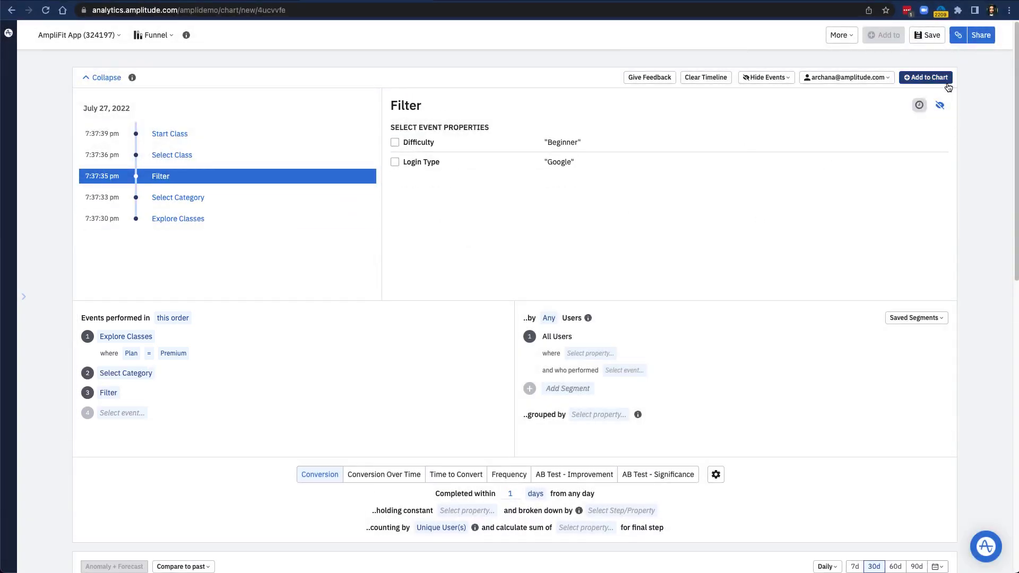
# Add Select Class and Start Class as funnel steps 4 and 5.
pyautogui.click(289, 158)
pyautogui.click(926, 77)
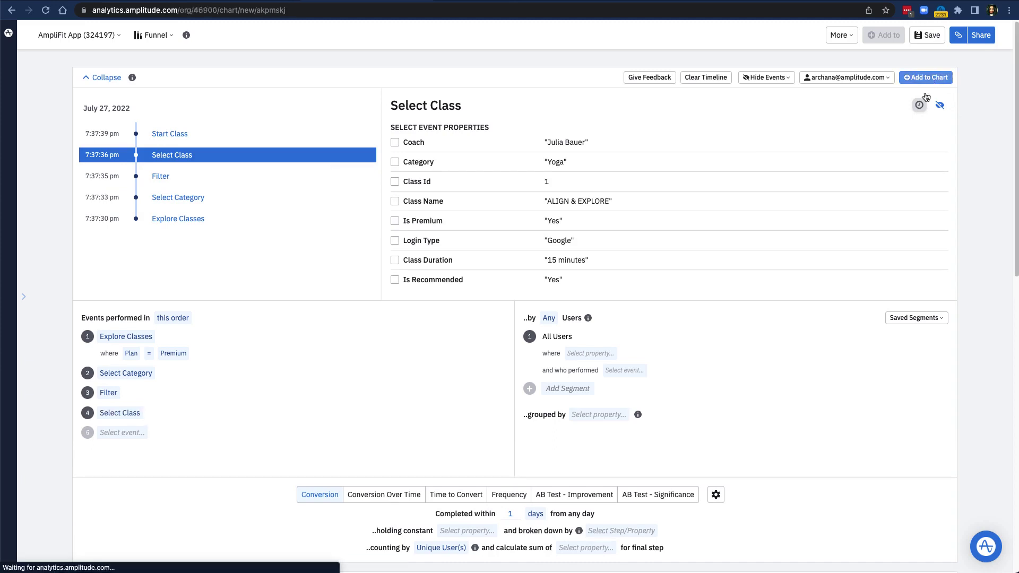
pyautogui.click(276, 130)
pyautogui.click(927, 81)
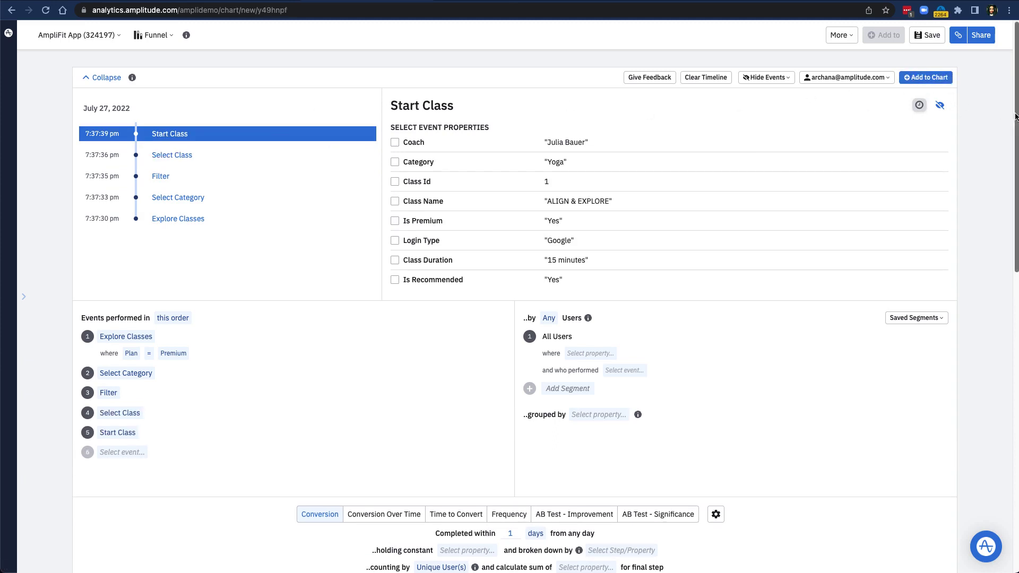
pyautogui.moveTo(1016, 115); pyautogui.dragTo(1015, 293)
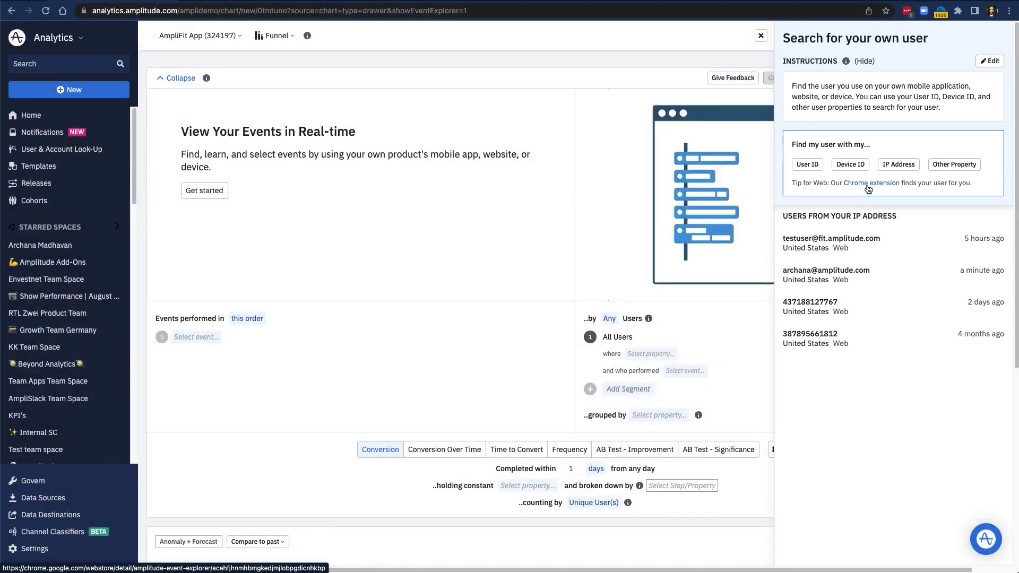
# Open the Event Explorer extension's Chrome Web Store page, then return to the AmpliFit site.
pyautogui.click(866, 184)
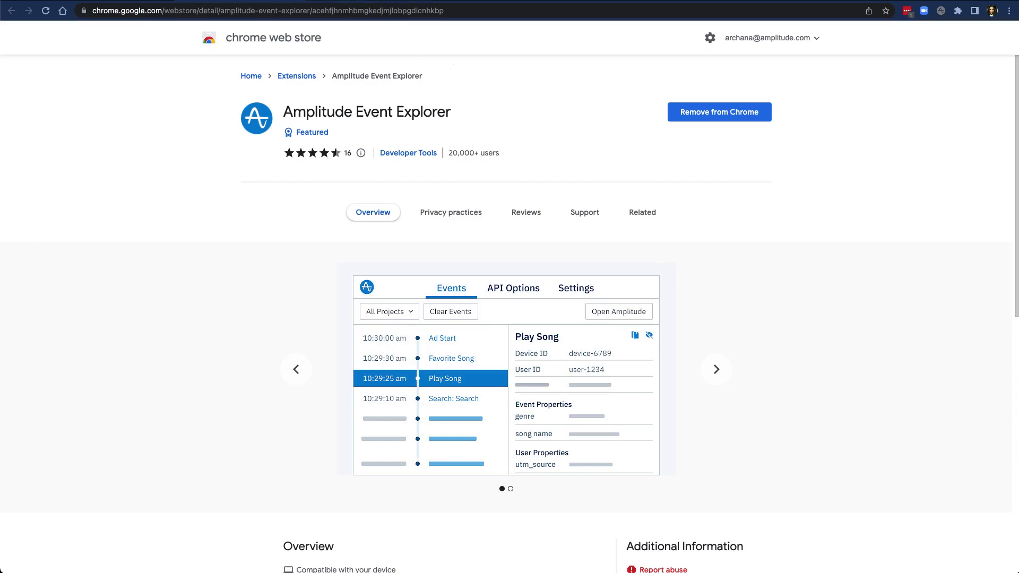
pyautogui.hotkey('ctrl', 'shift', 'Tab')
# Filter AmpliFit to Beginner Yoga, open Align & Explore, and view Event Explorer's captured events.
pyautogui.click(208, 41)
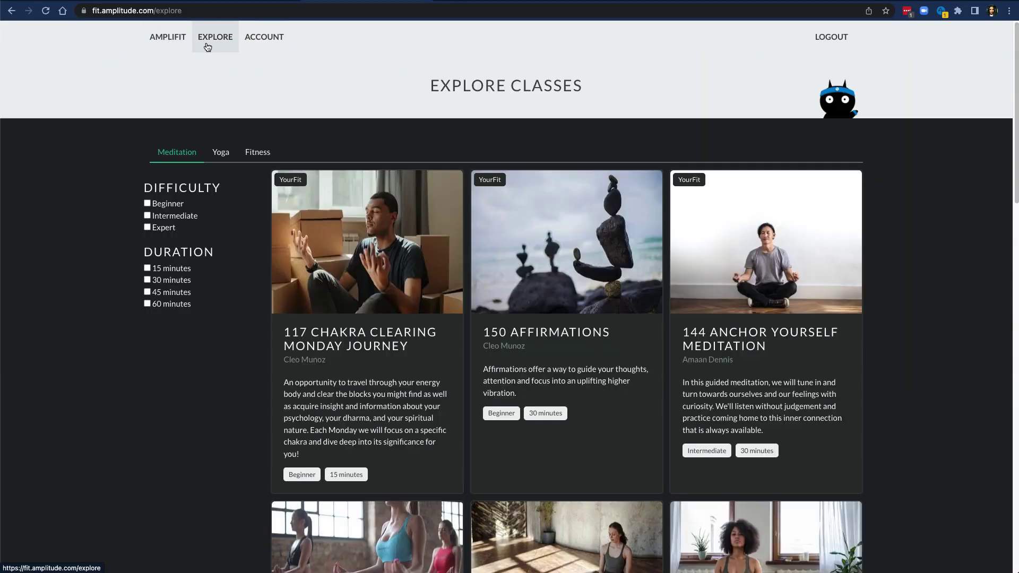
pyautogui.click(218, 157)
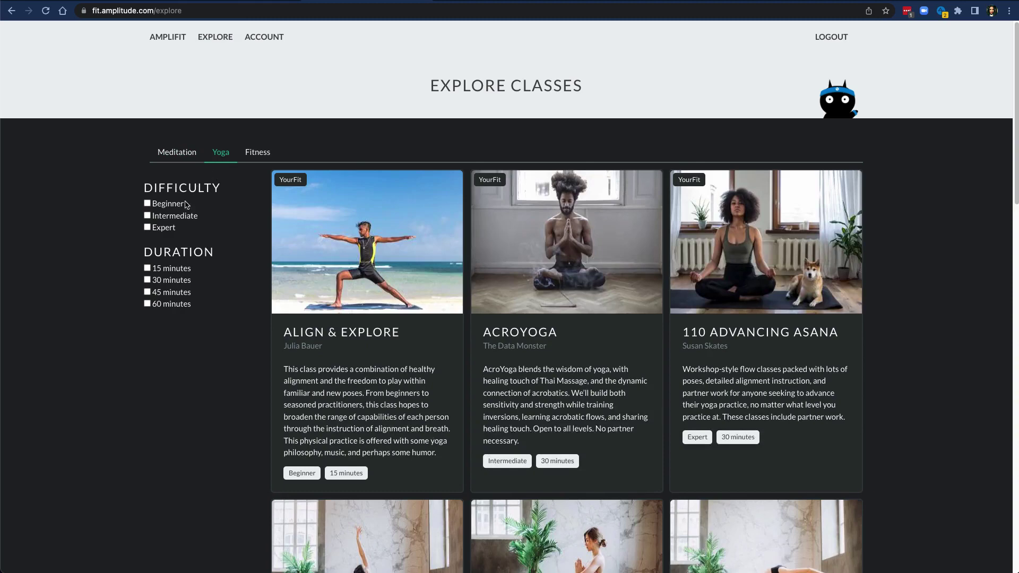
pyautogui.click(159, 204)
pyautogui.click(311, 448)
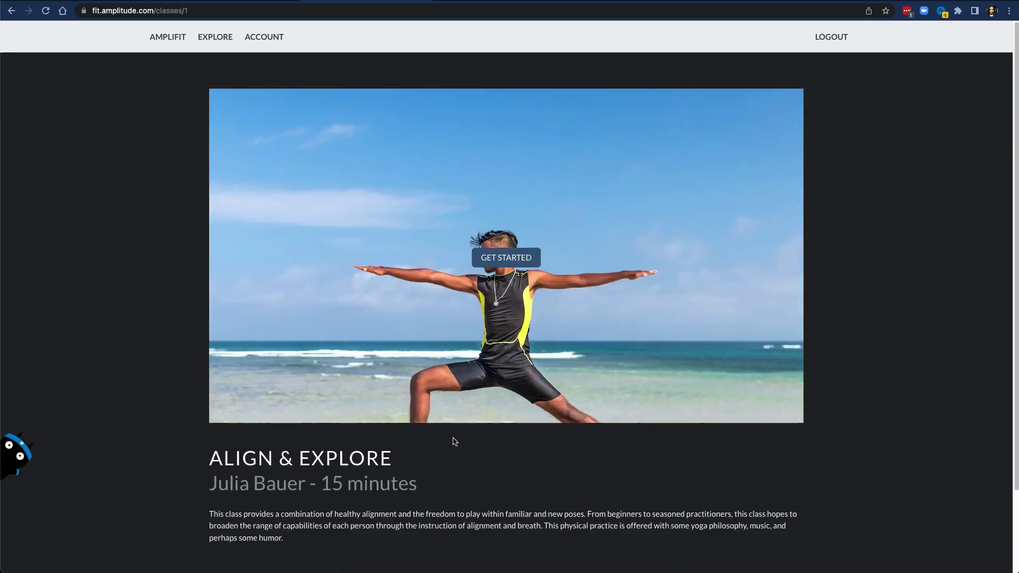
pyautogui.click(940, 16)
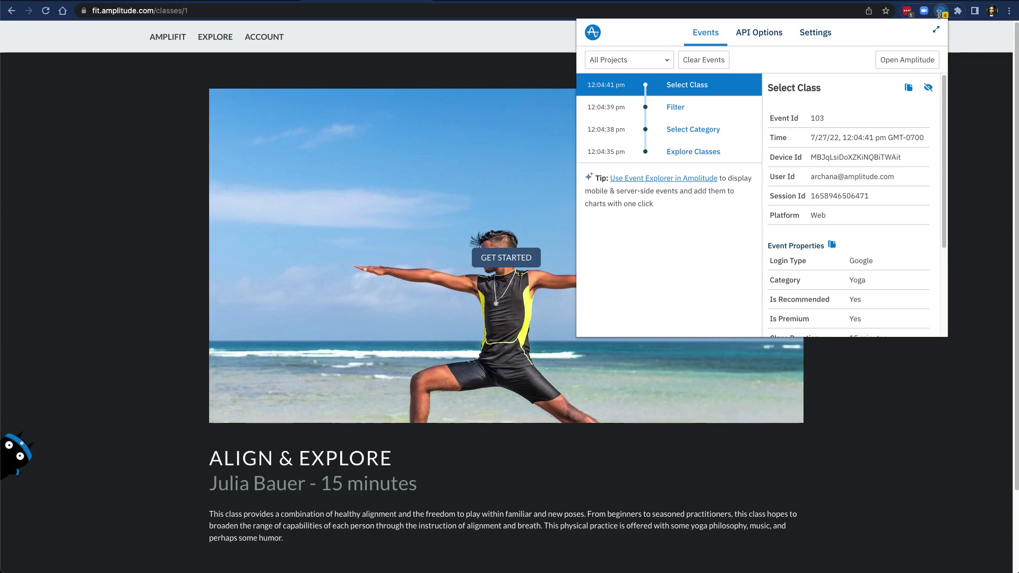
# Select and copy the User Id value shown in the Event Explorer popup.
pyautogui.moveTo(900, 180); pyautogui.dragTo(881, 179)
pyautogui.tripleClick(881, 179)
pyautogui.press('super+c')
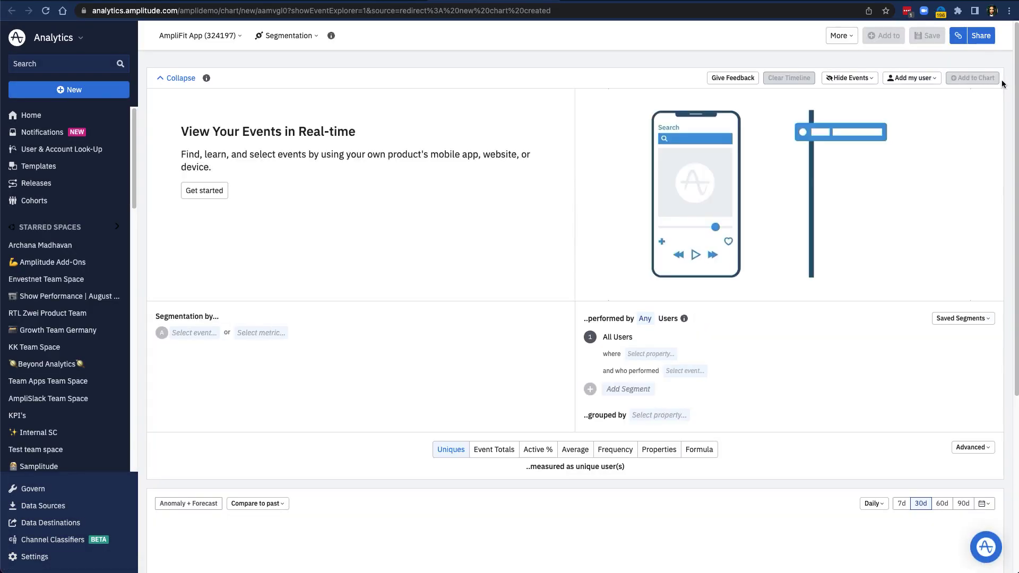
# Add your own user by pasting the copied User ID value, ticking the match and applying.
pyautogui.click(912, 78)
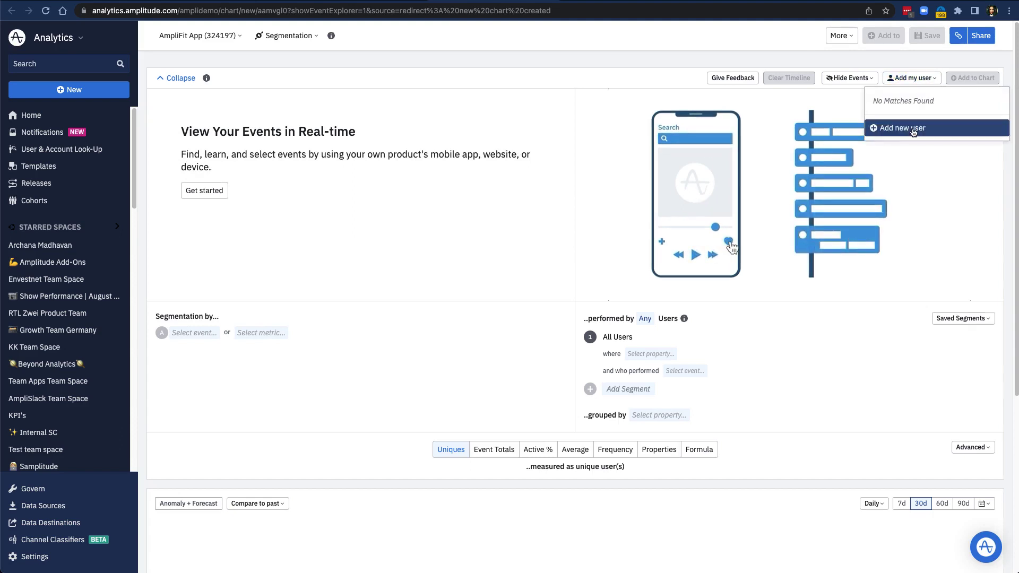
pyautogui.click(907, 129)
pyautogui.click(818, 168)
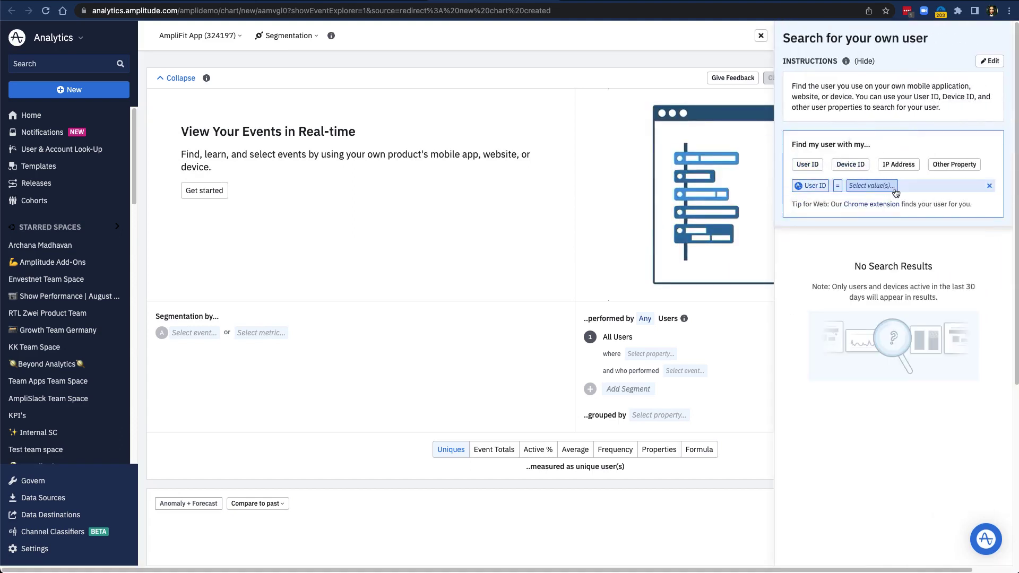
pyautogui.click(887, 185)
pyautogui.press('super+v')
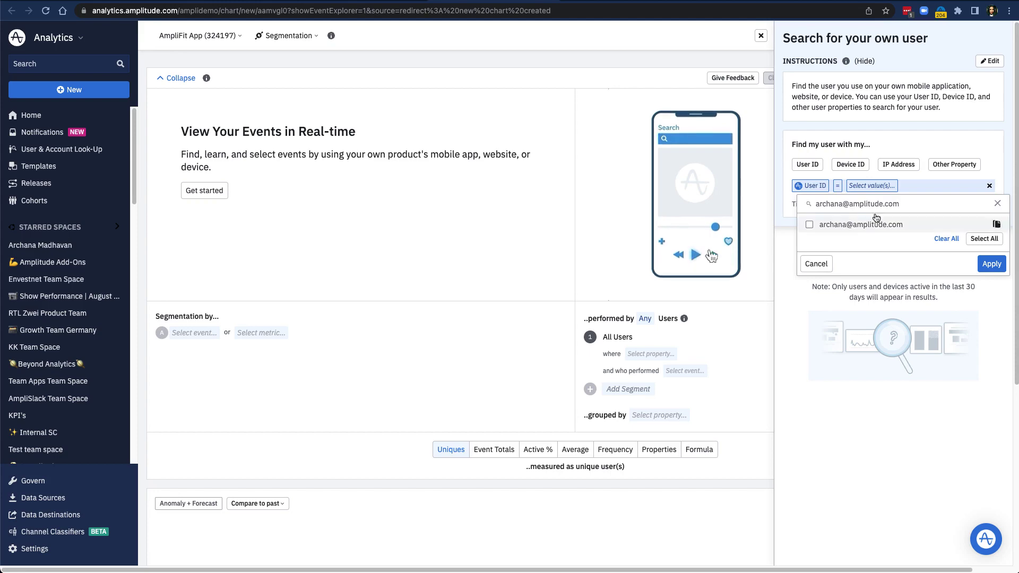
pyautogui.click(984, 223)
pyautogui.click(991, 264)
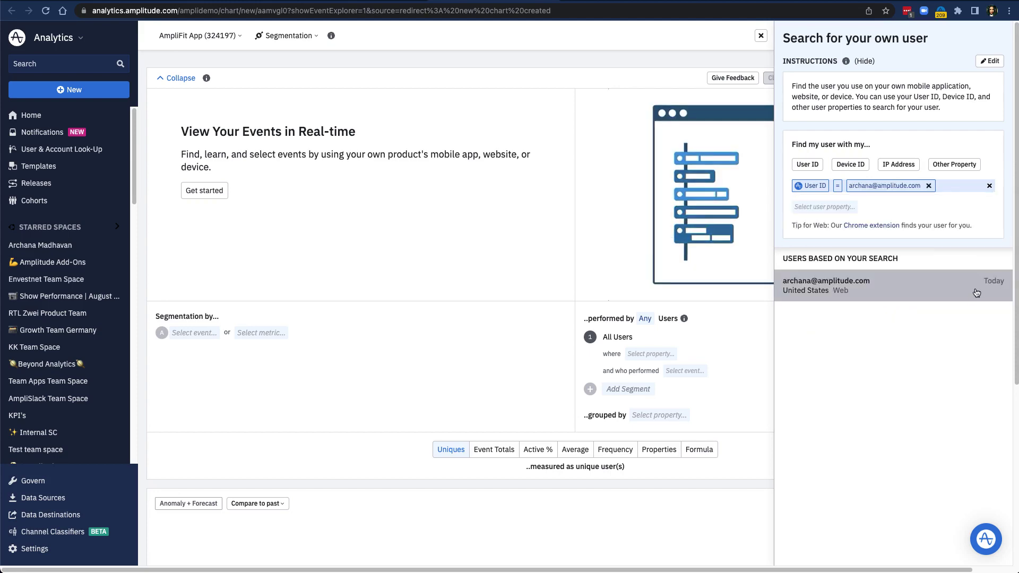